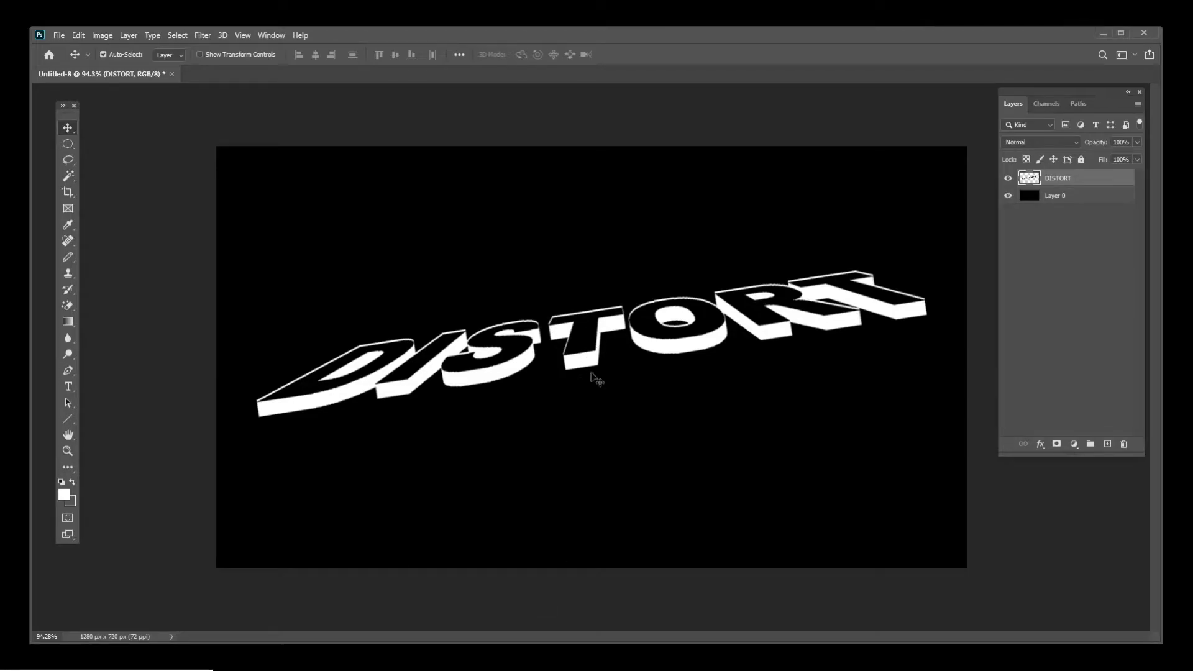
# - Drag the extruded DISTORT text a little higher on the black canvas
pyautogui.moveTo(584, 350); pyautogui.dragTo(596, 290)
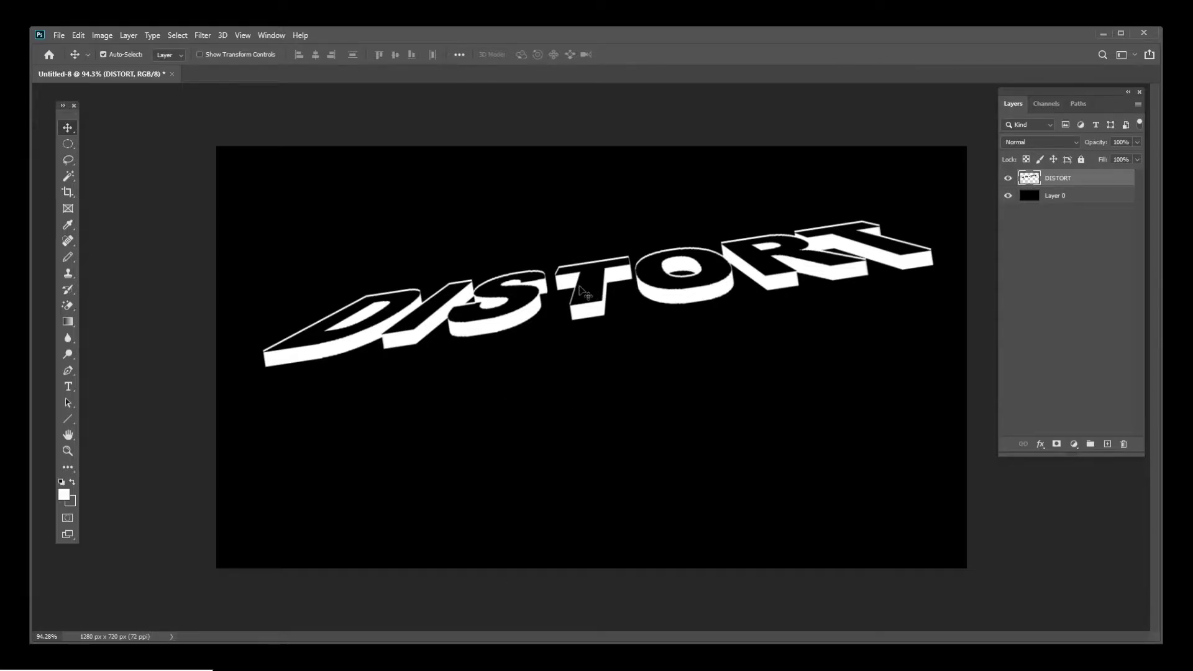
# - Delete the old DISTORT layer and type new white DISTORT text in Arial Black 177 pt
pyautogui.press('Delete')
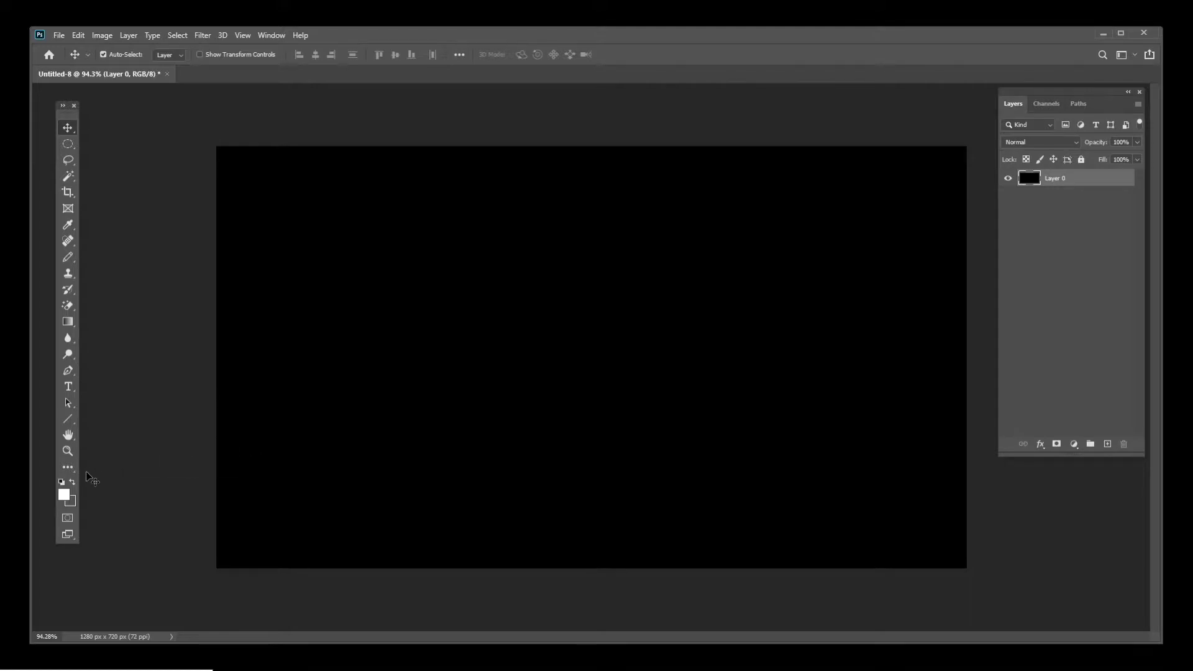
pyautogui.click(68, 386)
pyautogui.click(350, 353)
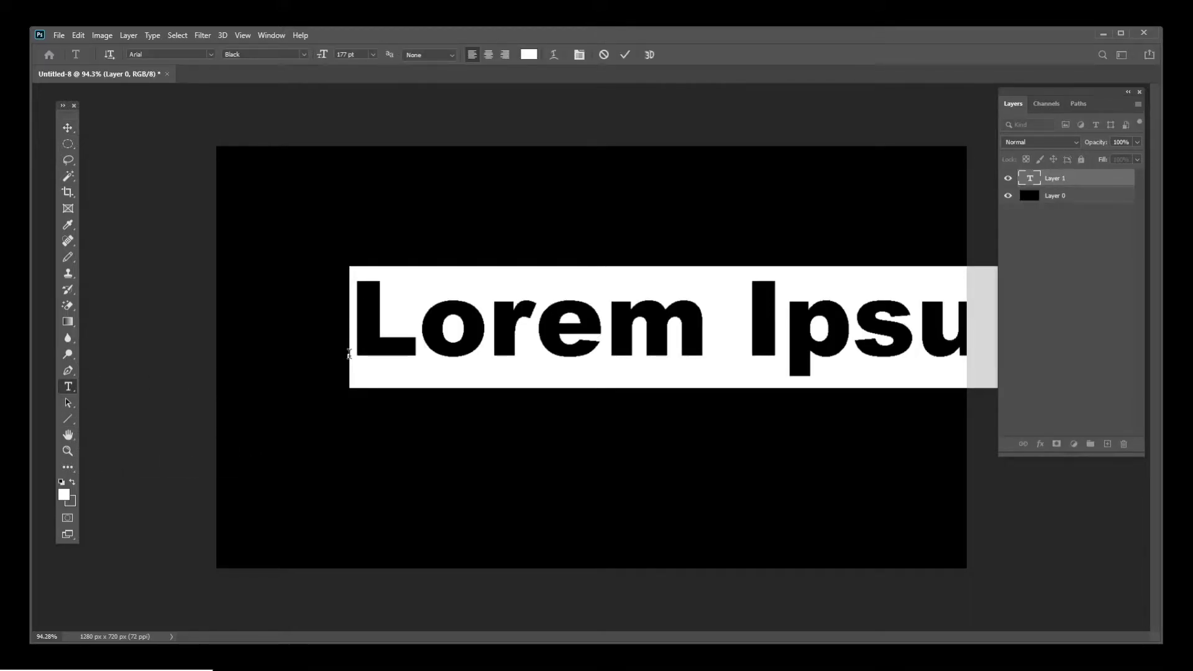
pyautogui.write('DISTORT')
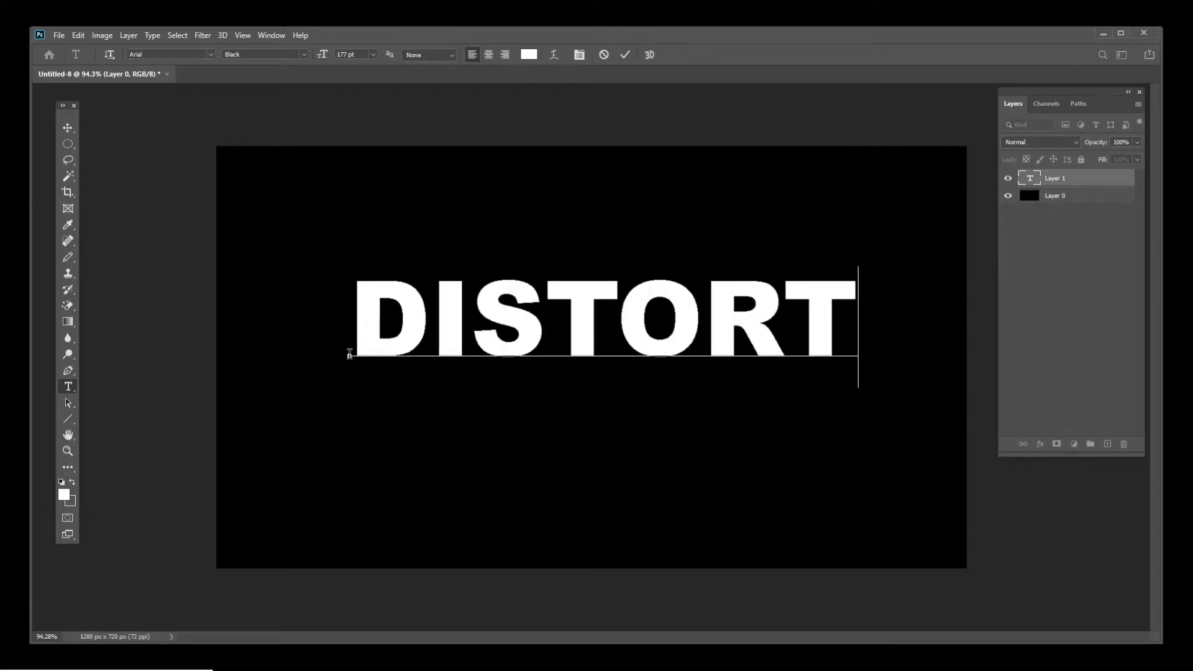
pyautogui.hotkey('ctrl', 'a')
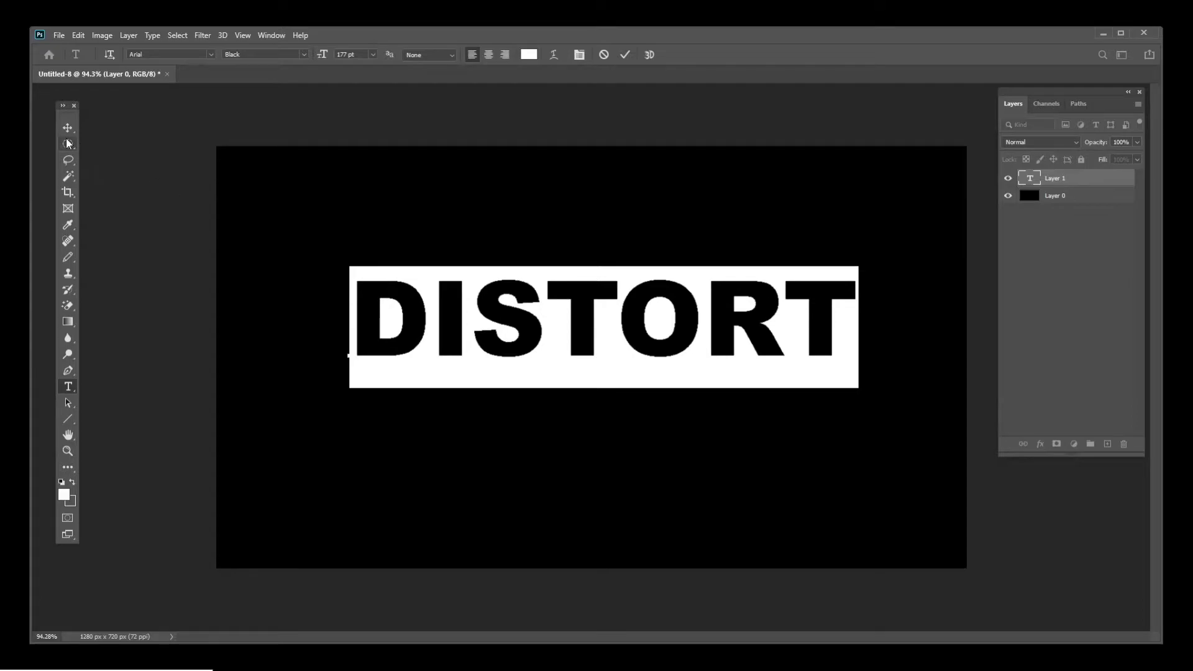
# - Commit the DISTORT text and move it down to the canvas centre
pyautogui.moveTo(69, 144); pyautogui.dragTo(92, 141)
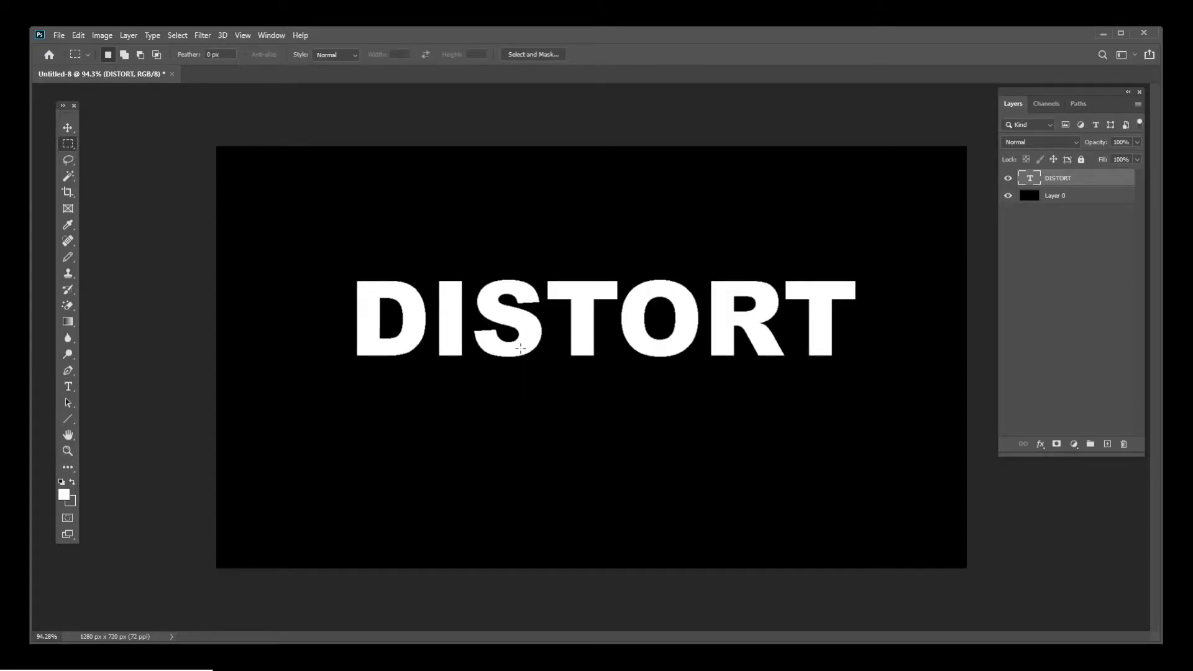
pyautogui.press('v')
pyautogui.moveTo(535, 338)
pyautogui.mouseDown()
pyautogui.moveTo(549, 386)
pyautogui.moveTo(529, 335)
pyautogui.moveTo(539, 350)
pyautogui.mouseUp()
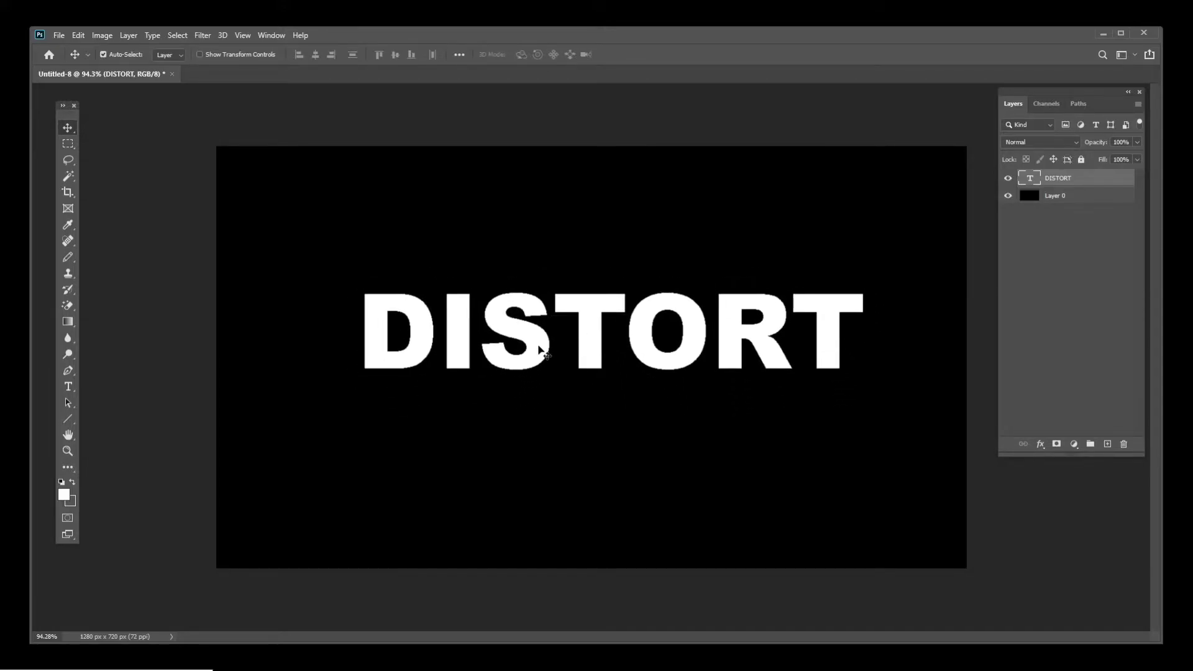
# - Cancel the free transform and rasterize the DISTORT type layer with Rasterize Type
pyautogui.hotkey('ctrl', 't')
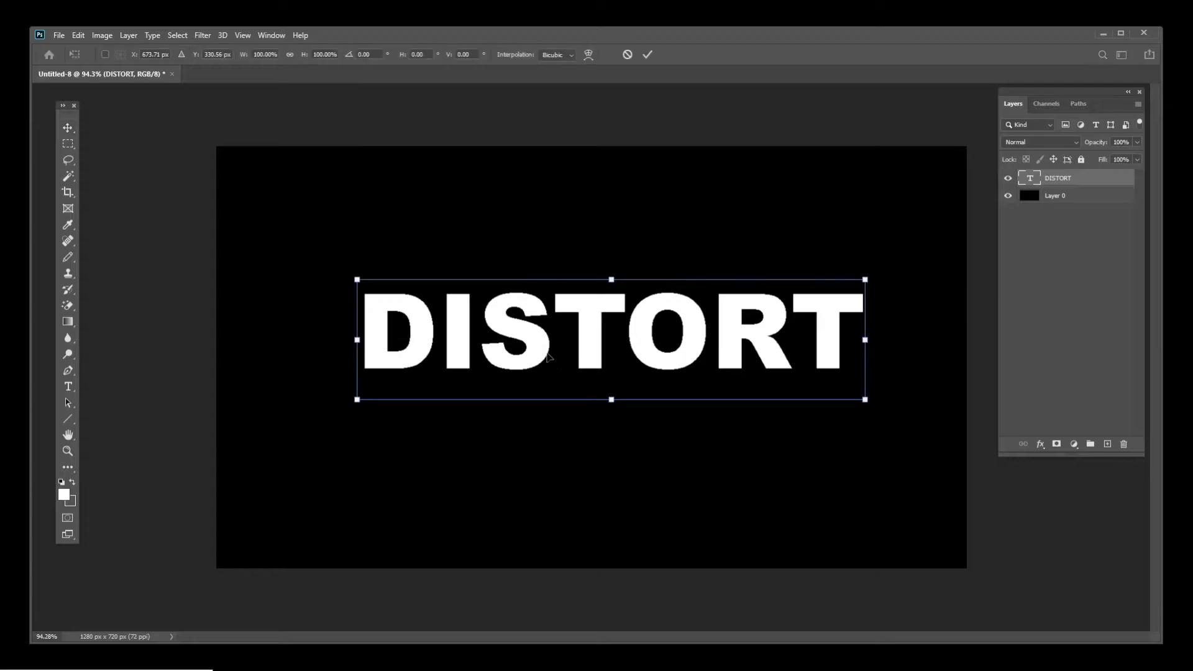
pyautogui.rightClick(597, 323)
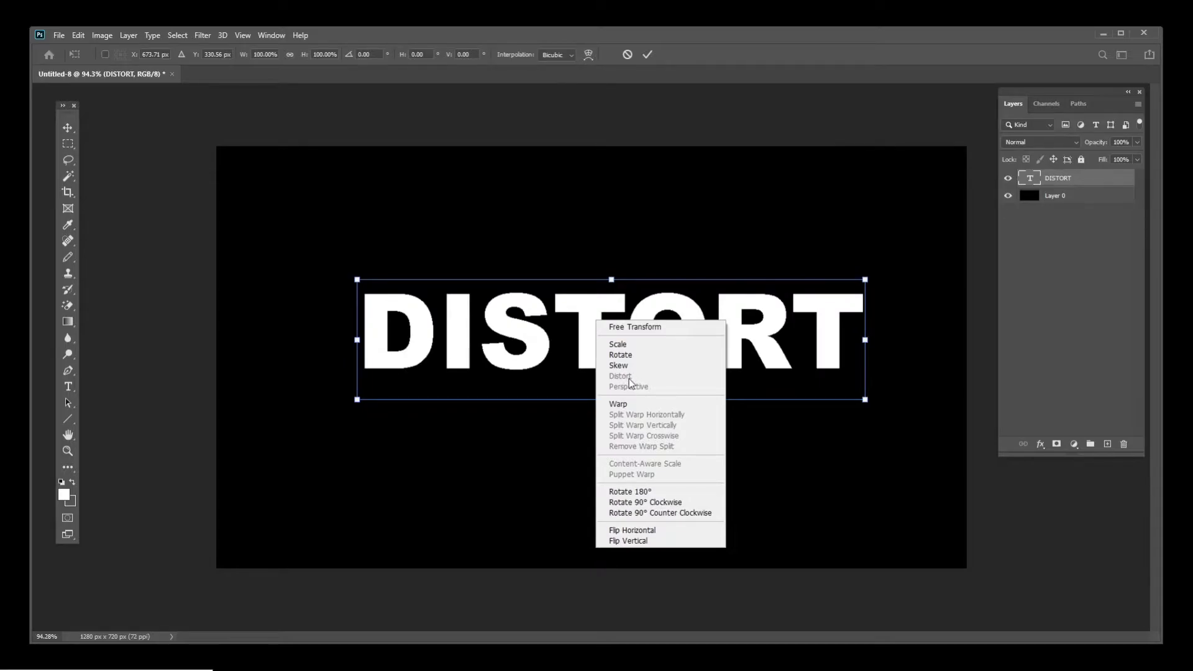
pyautogui.click(556, 229)
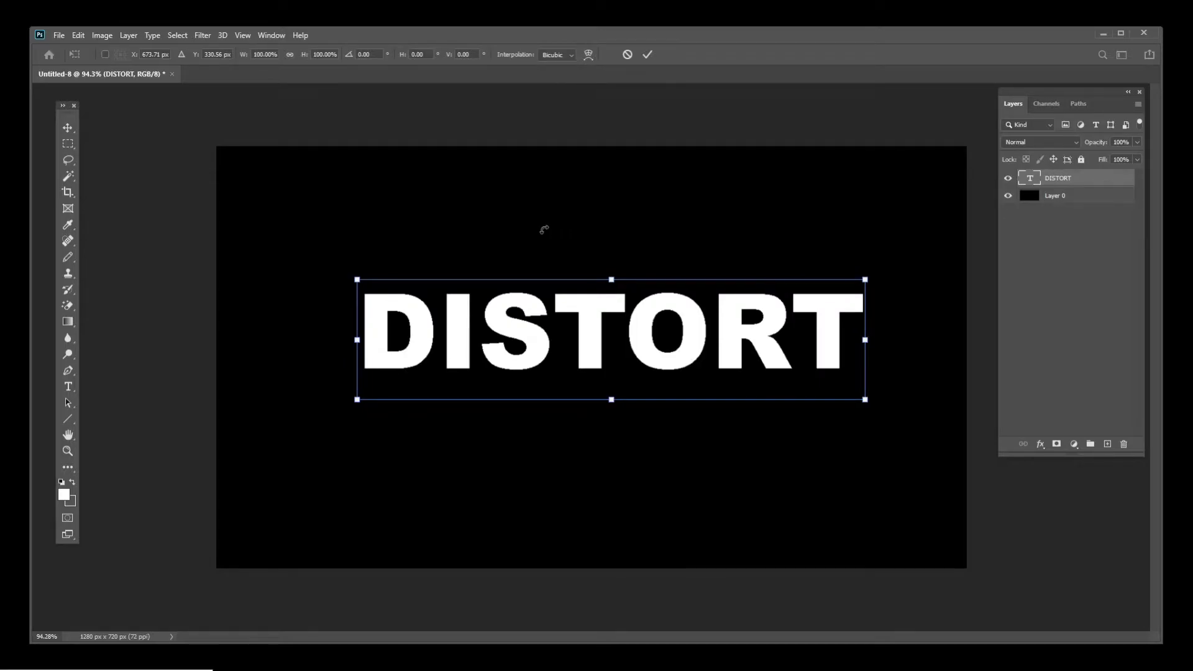
pyautogui.click(70, 147)
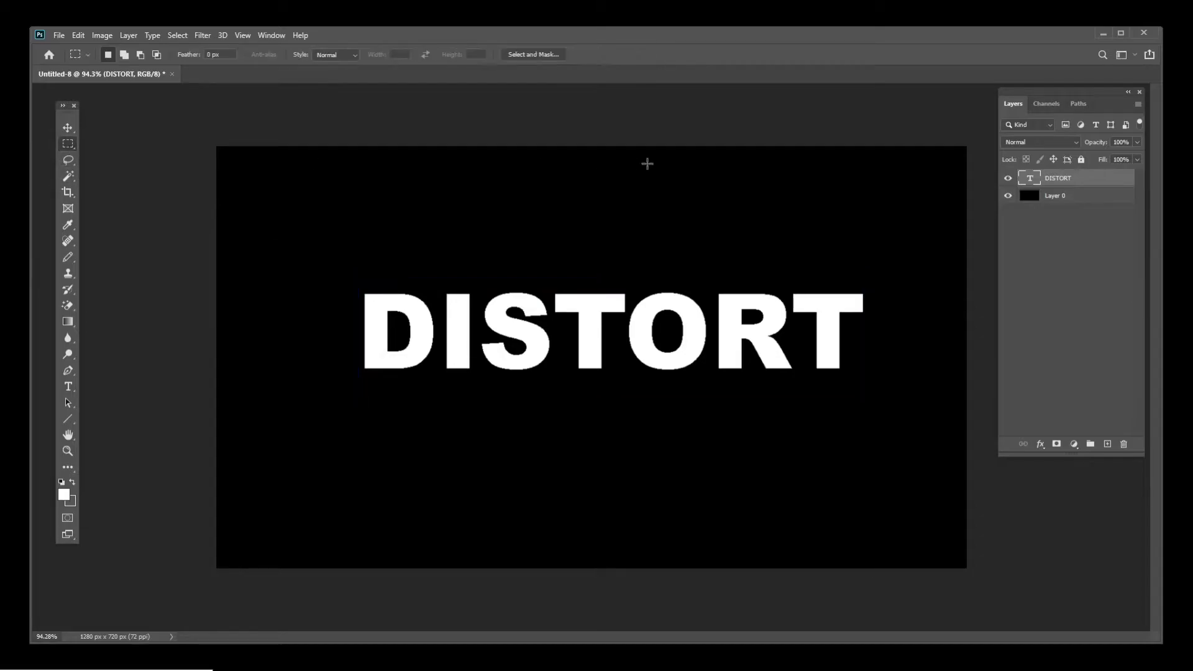
pyautogui.rightClick(1075, 182)
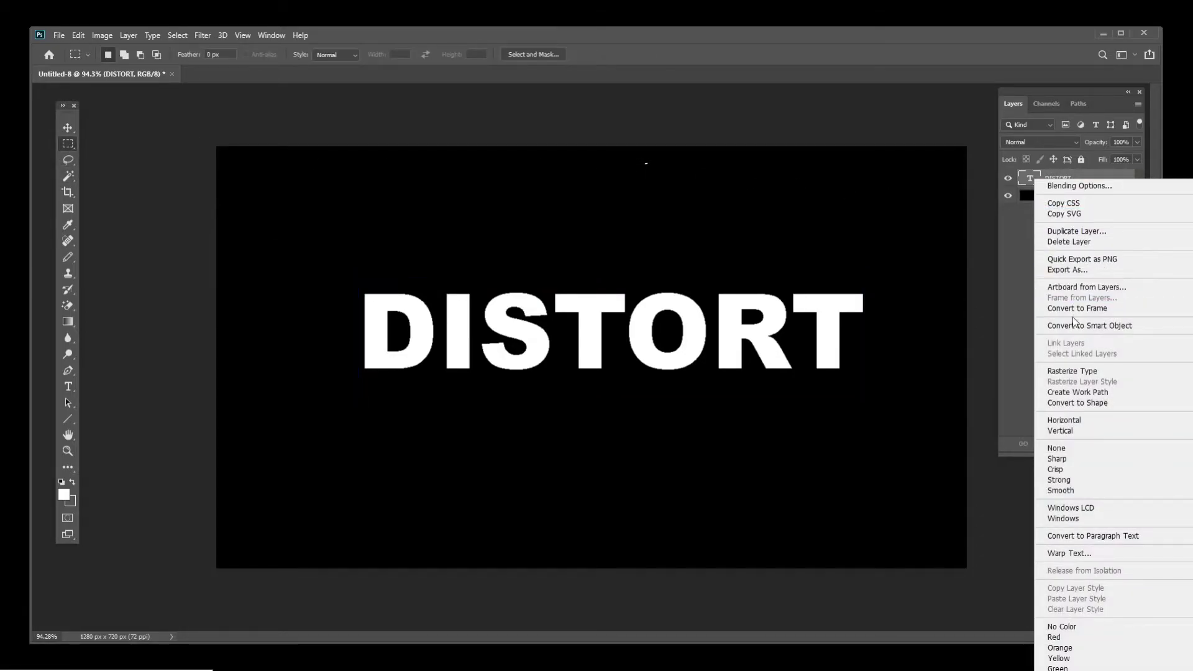
pyautogui.click(1092, 372)
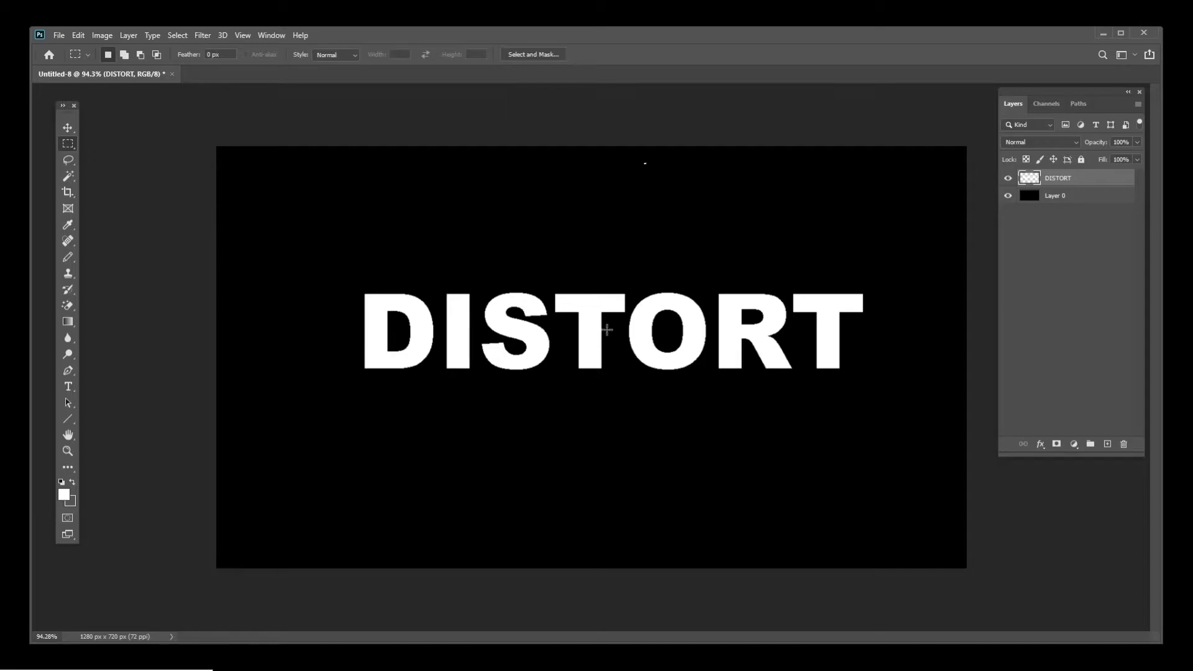
# - Distort DISTORT into perspective, pulling the bottom corners outward with the left end wider and lower
pyautogui.press('v')
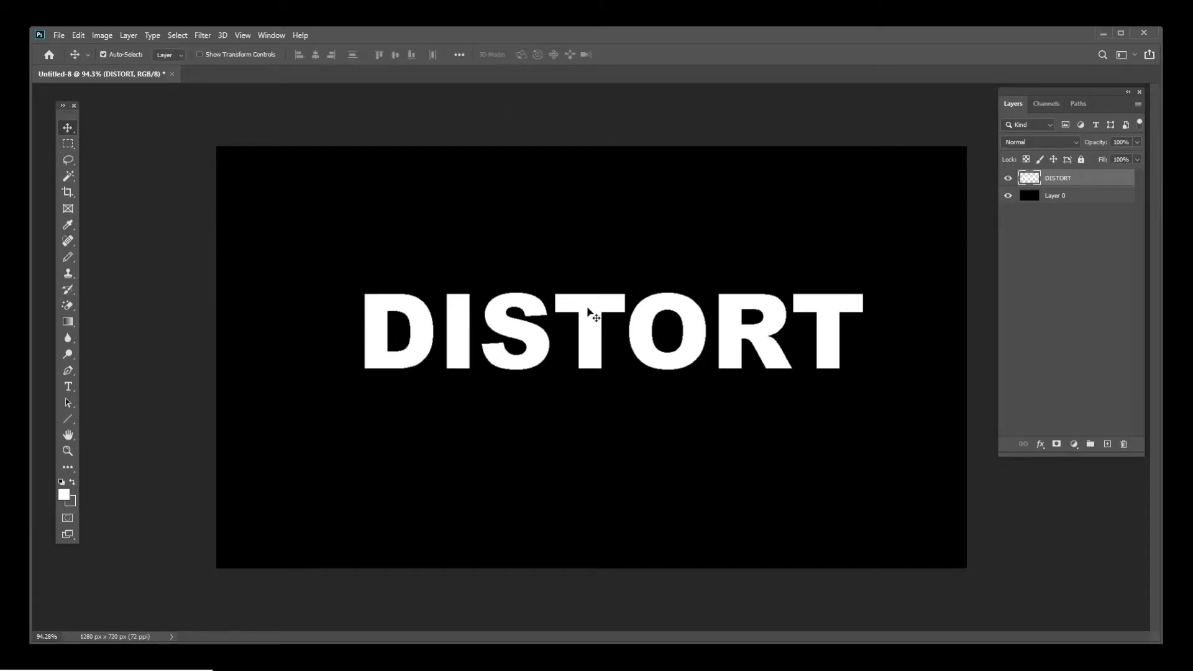
pyautogui.hotkey('ctrl', 't')
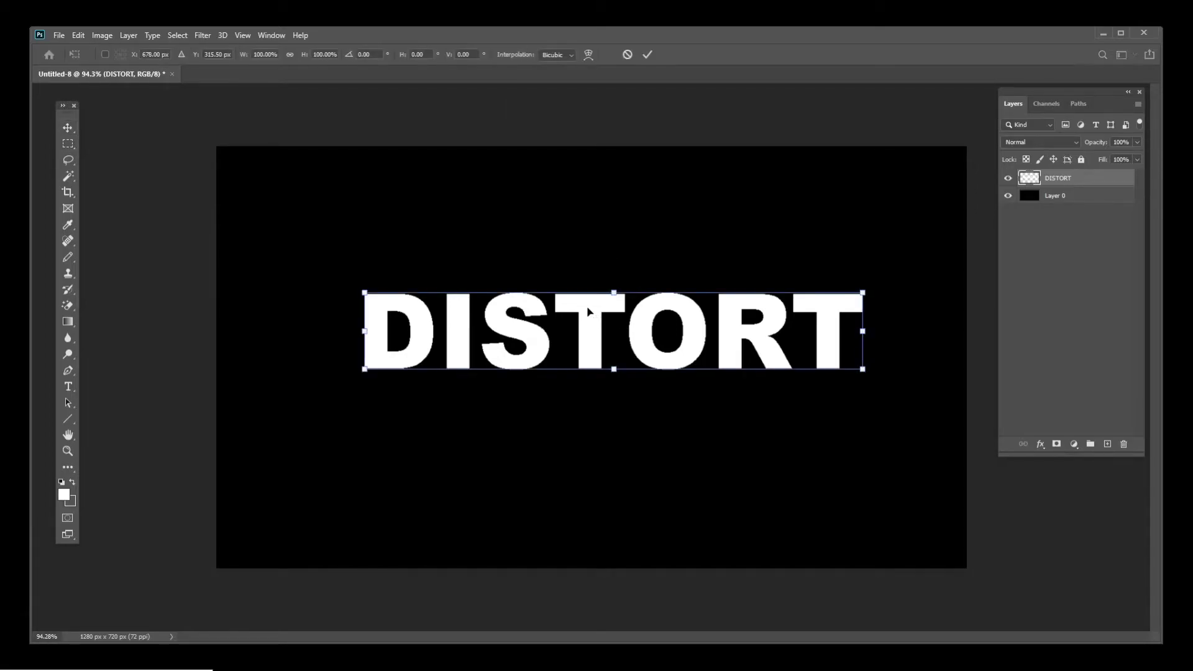
pyautogui.rightClick(588, 312)
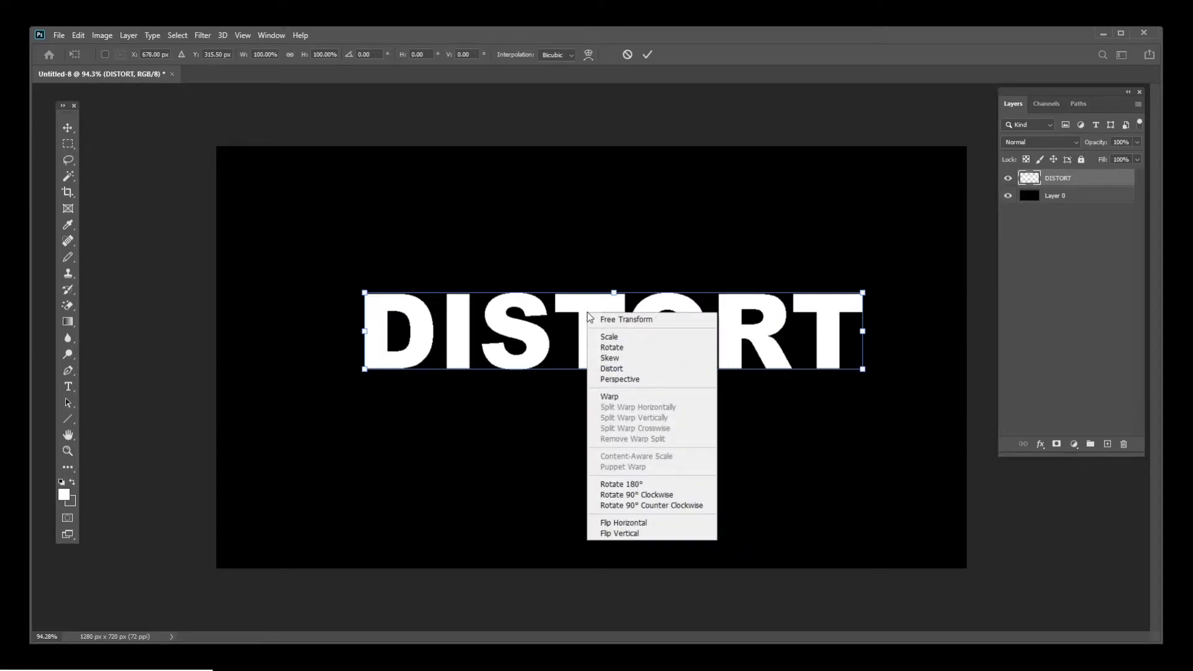
pyautogui.click(627, 367)
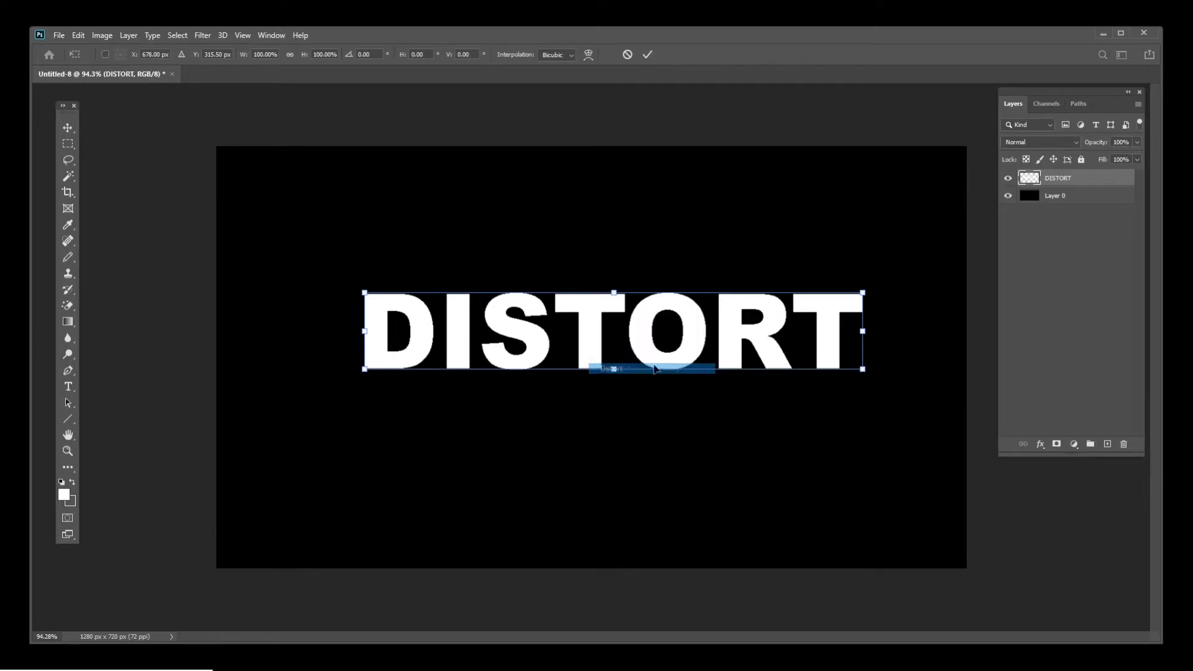
pyautogui.moveTo(862, 369); pyautogui.dragTo(949, 398)
pyautogui.moveTo(366, 371); pyautogui.dragTo(238, 421)
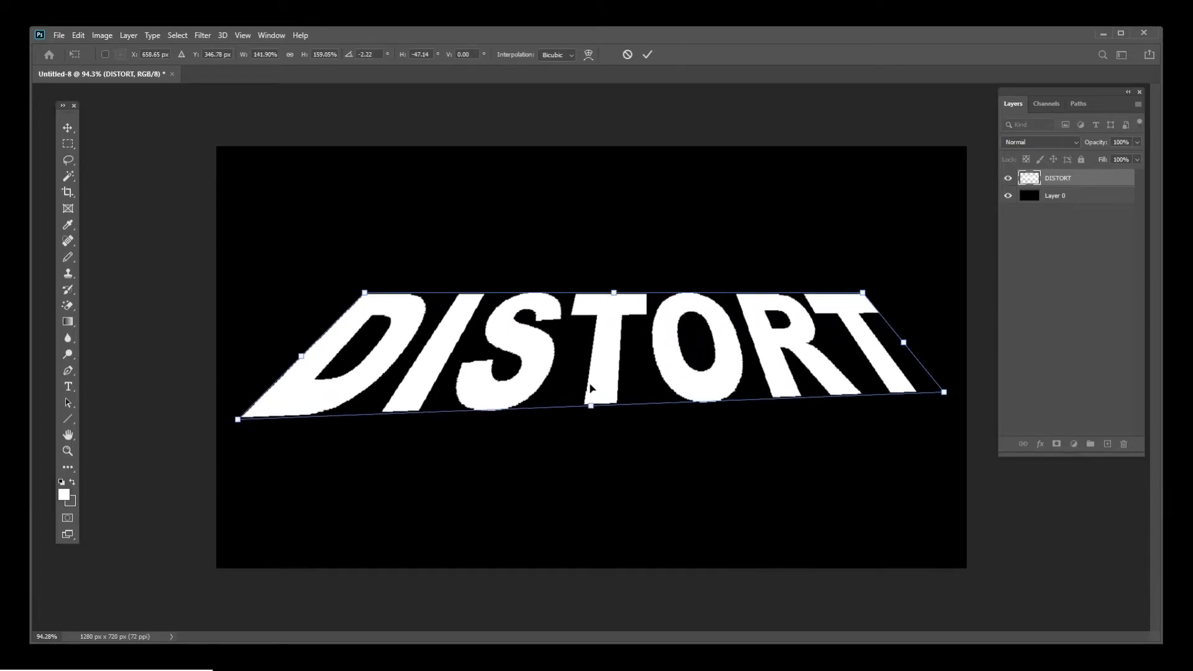
pyautogui.press('Return')
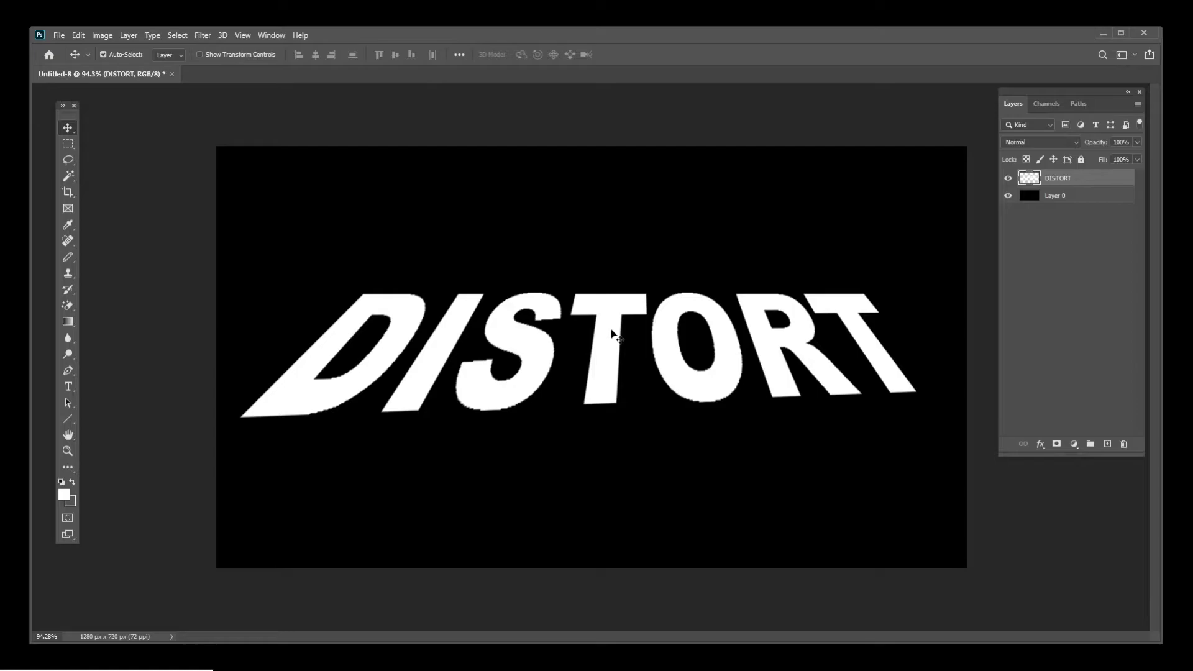
# - Nudge the slanted DISTORT and step-duplicate it with Ctrl+Alt+Shift+T into stacked copies
pyautogui.moveTo(606, 362); pyautogui.dragTo(623, 381)
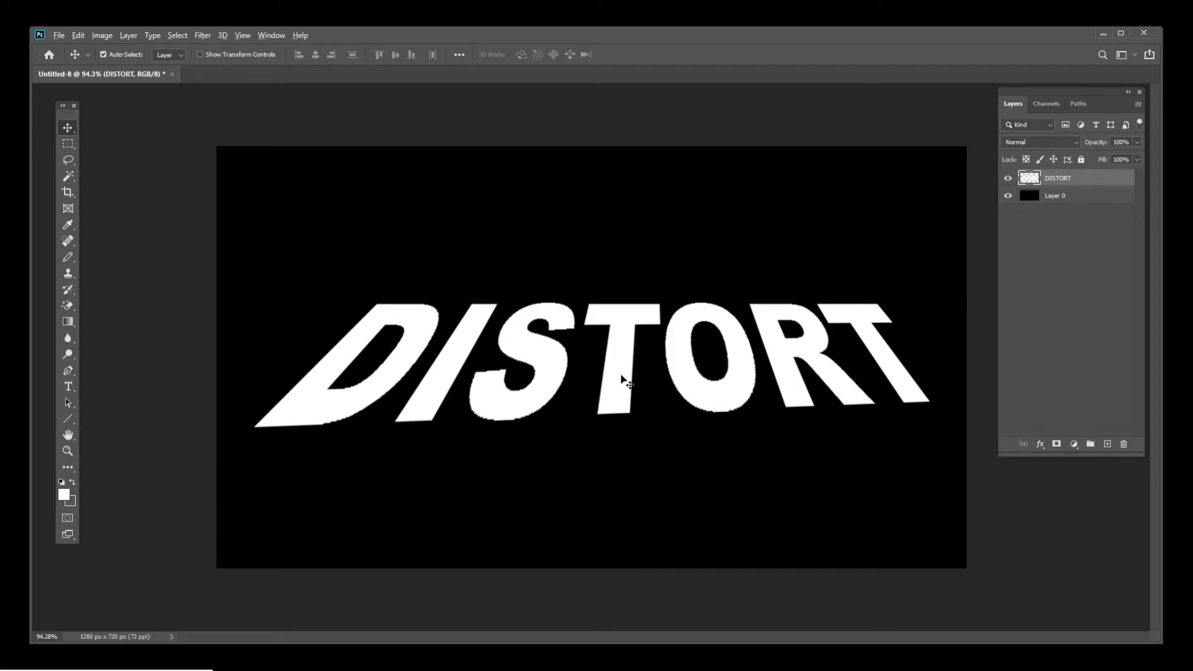
pyautogui.hotkey('ctrl', 'alt', 'shift', 't')
pyautogui.hotkey('ctrl', 'alt', 'shift', 't')
pyautogui.hotkey('ctrl', 'alt', 'shift', 't')
pyautogui.hotkey('ctrl', 'alt', 'shift', 't')
pyautogui.hotkey('ctrl', 'alt', 'shift', 't')
pyautogui.hotkey('ctrl', 'alt', 'shift', 't')
pyautogui.hotkey('ctrl', 'alt', 'shift', 't')
pyautogui.hotkey('ctrl', 'alt', 'shift', 't')
pyautogui.hotkey('ctrl', 'alt', 'shift', 't')
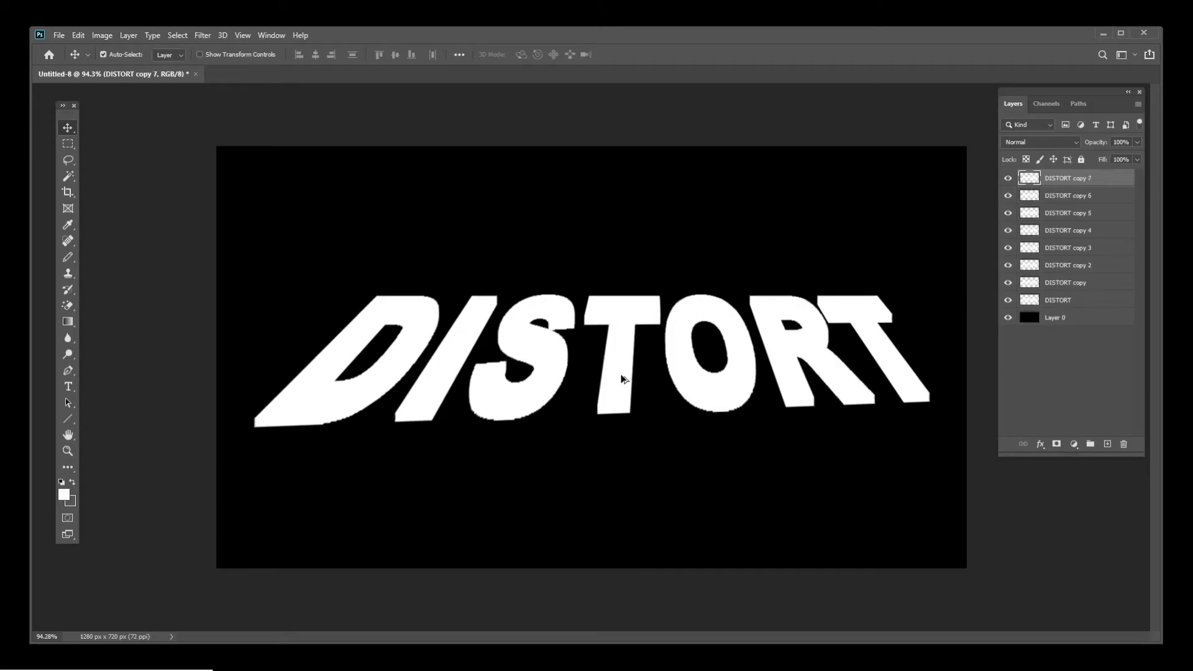
pyautogui.hotkey('ctrl', 'alt', 'shift', 't')
pyautogui.hotkey('ctrl', 'alt', 'shift', 't')
pyautogui.hotkey('ctrl', 'alt', 'shift', 't')
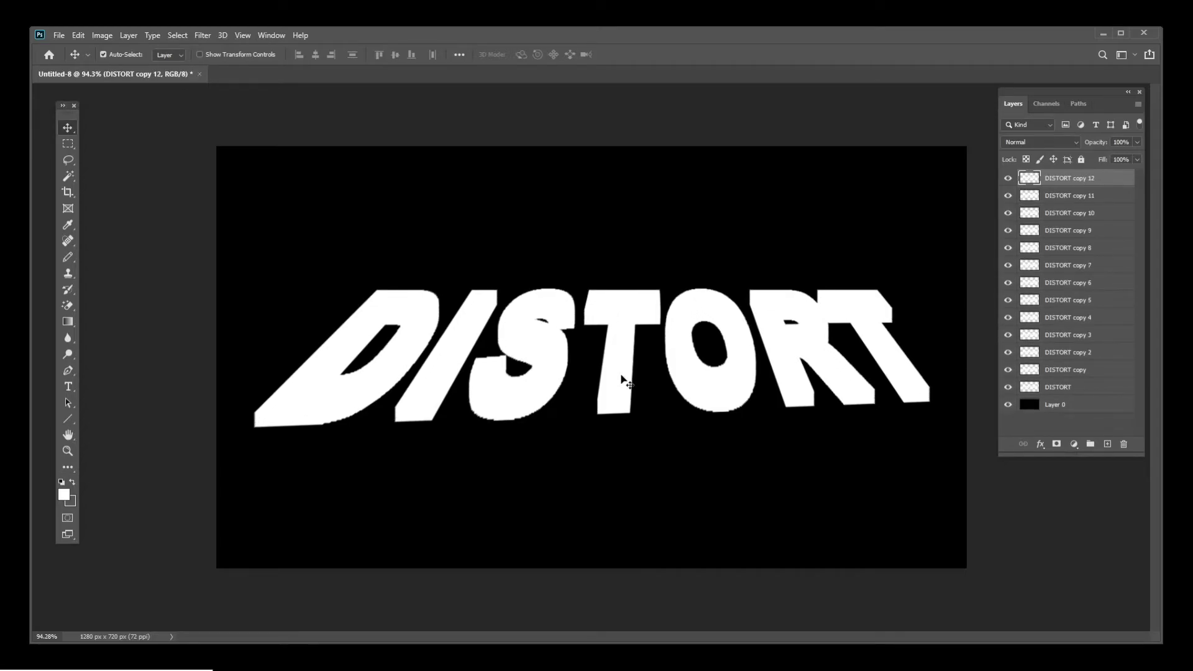
# - Merge the copies into DISTORT copy 12 and move the original DISTORT layer above it
pyautogui.keyDown('shift'); pyautogui.click(1067, 372); pyautogui.keyUp('shift')
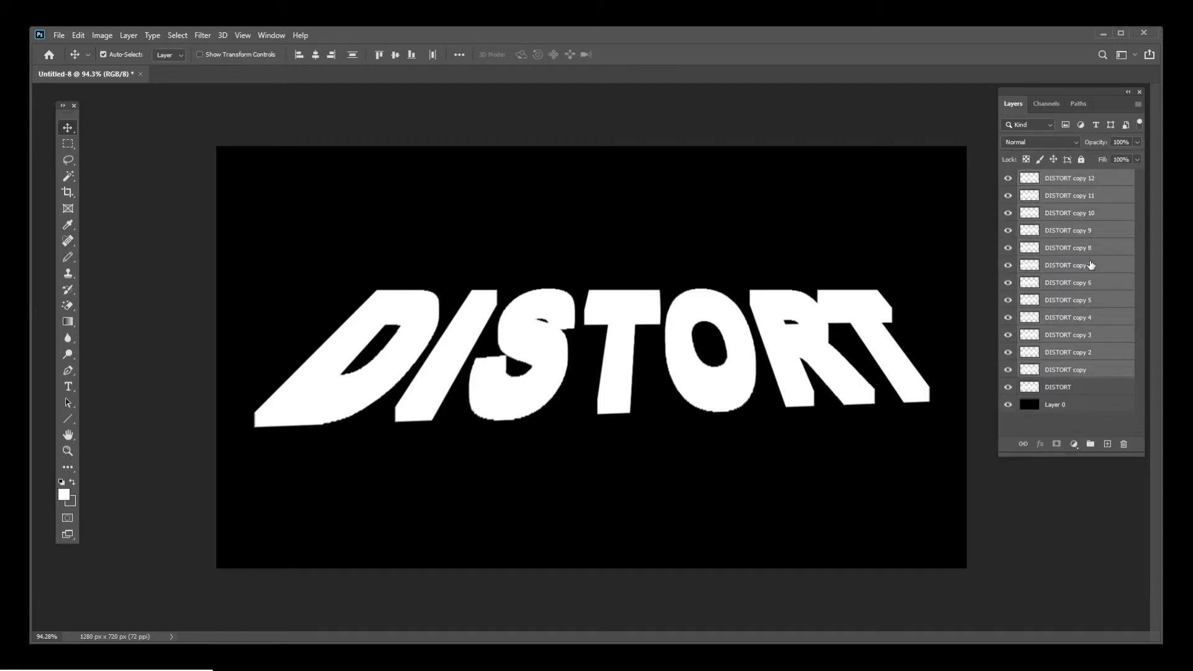
pyautogui.hotkey('ctrl', 'e')
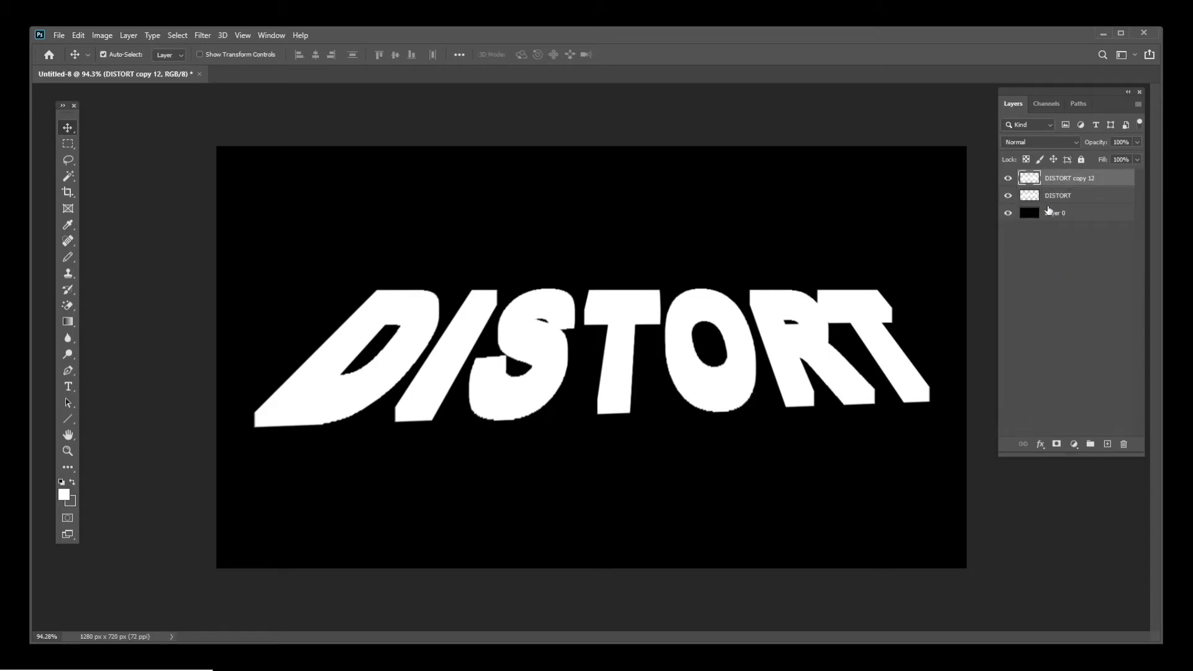
pyautogui.click(1068, 197)
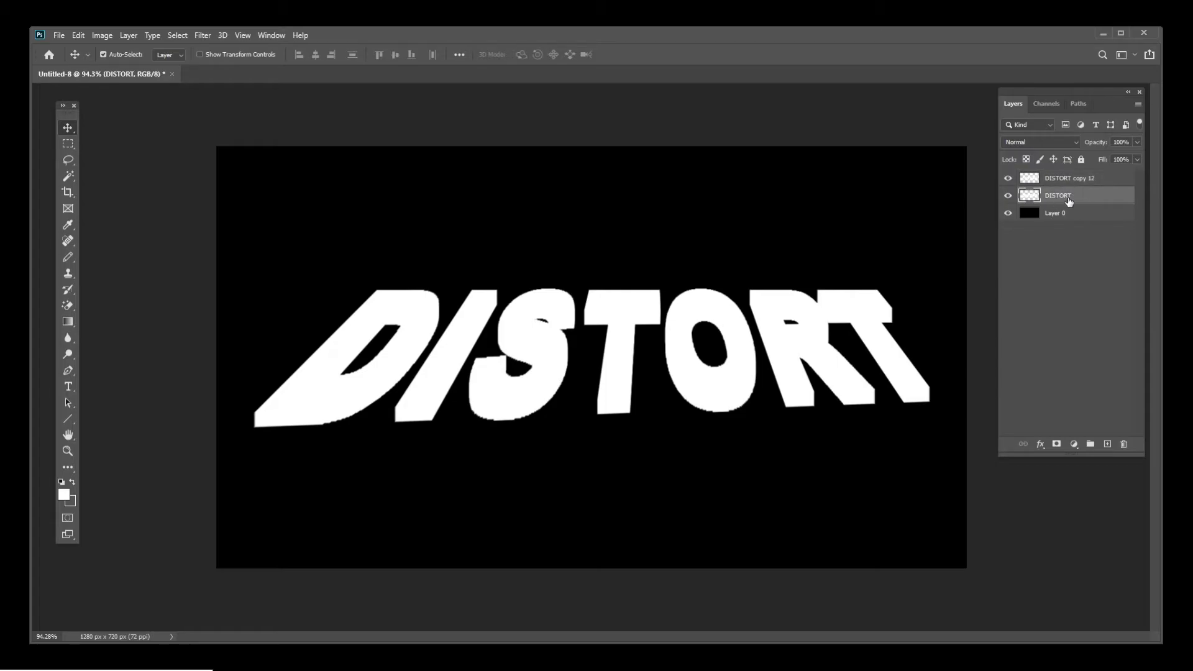
pyautogui.moveTo(1069, 201); pyautogui.dragTo(1075, 180)
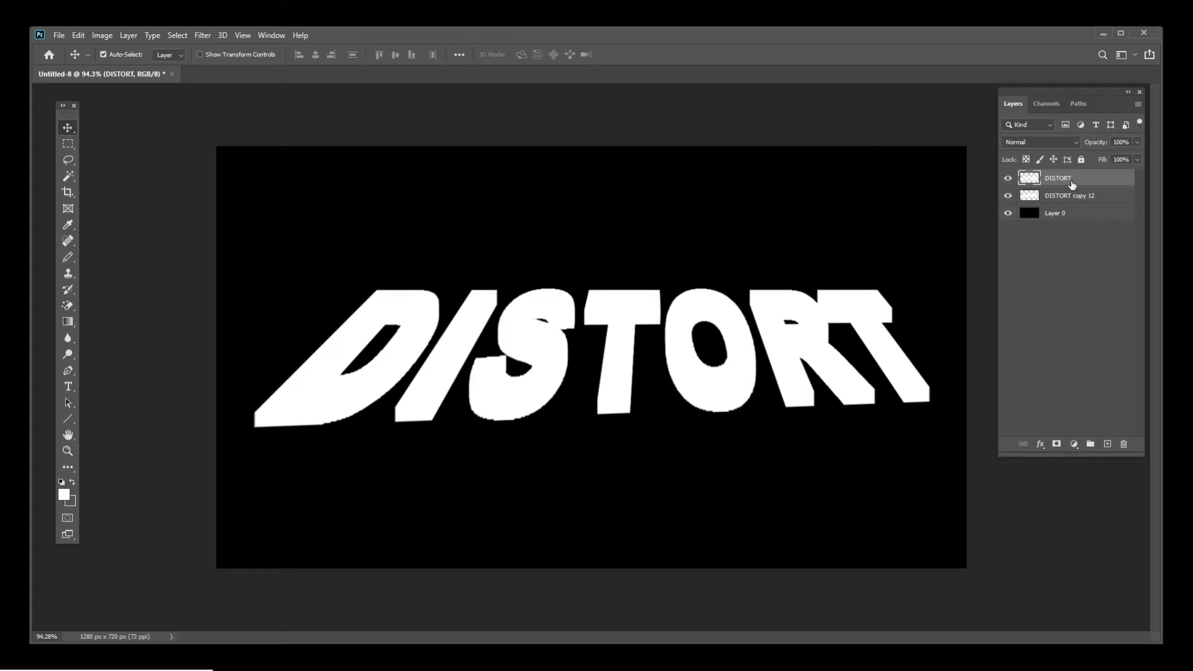
# - Make the top DISTORT letters black and nudge them up over the white extrusion
pyautogui.hotkey('ctrl', 'i')
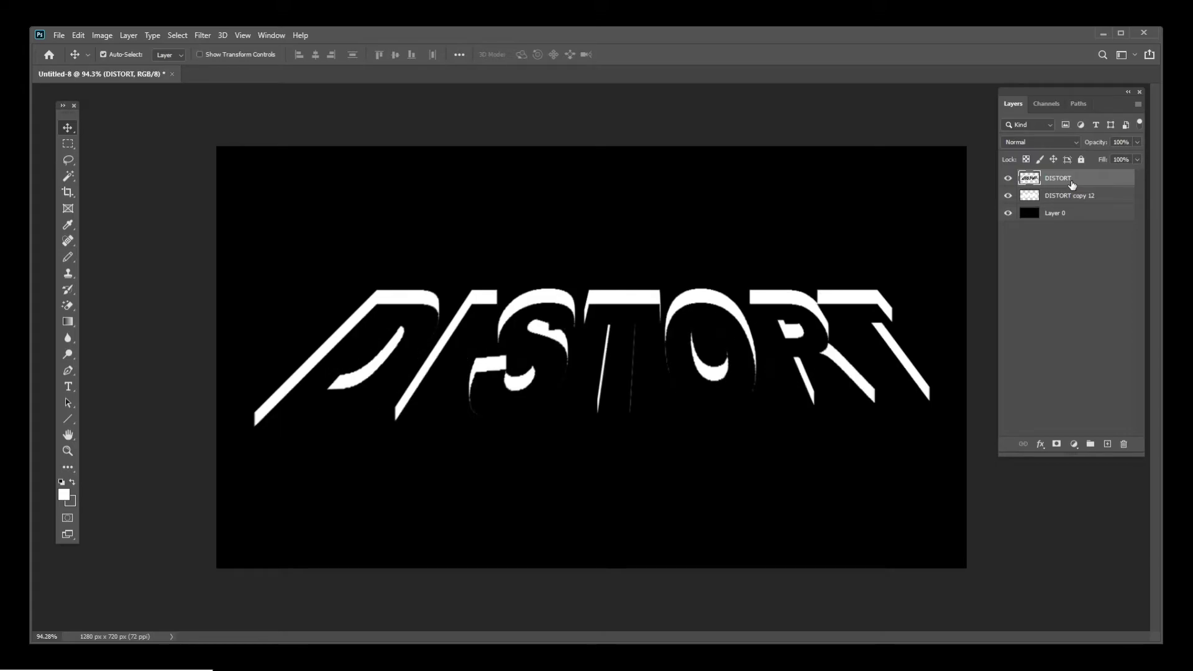
pyautogui.hotkey('shift', 'Up')
pyautogui.hotkey('shift', 'Up')
pyautogui.hotkey('shift', 'Up')
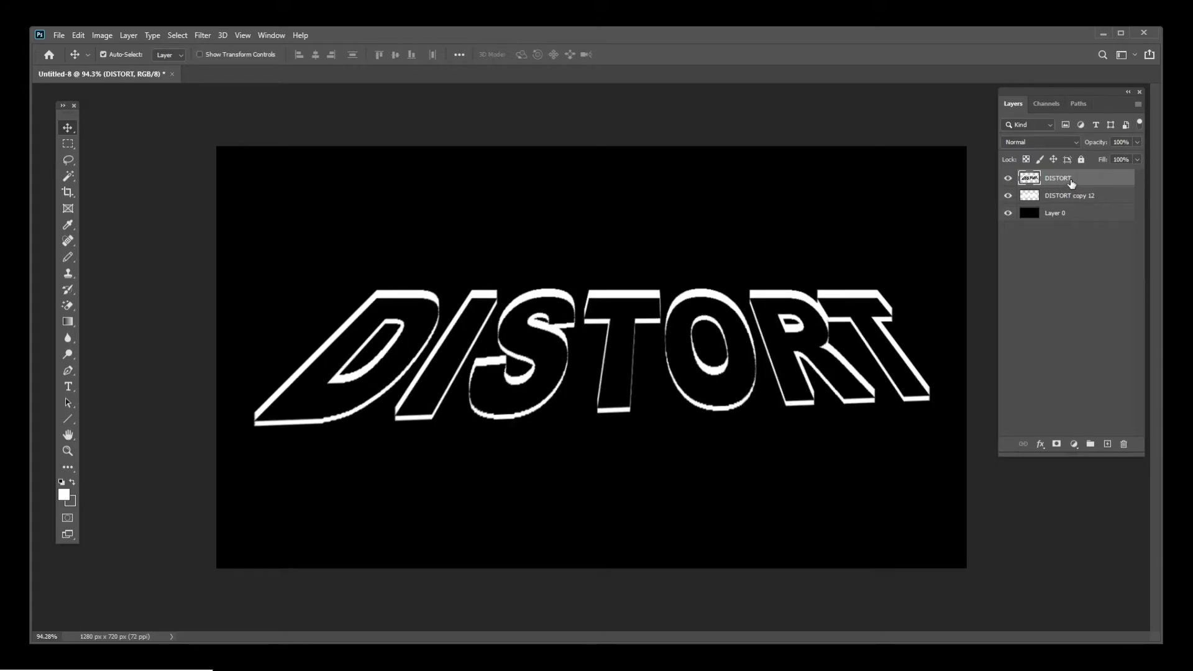
pyautogui.press('Up')
pyautogui.press('Up')
pyautogui.press('Up')
pyautogui.press('Up')
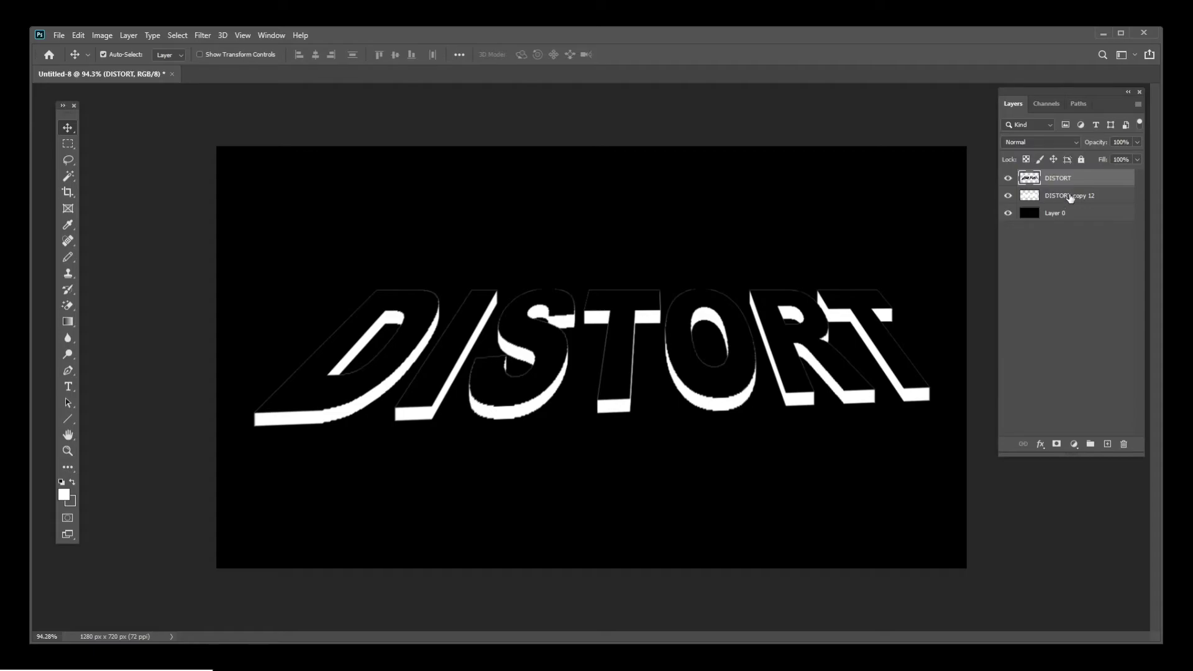
# - Try skewing the DISTORT text from its bottom-right corner, then commit it unskewed
pyautogui.rightClick(620, 352)
pyautogui.click(620, 330)
pyautogui.hotkey('ctrl', 't')
pyautogui.rightClick(619, 325)
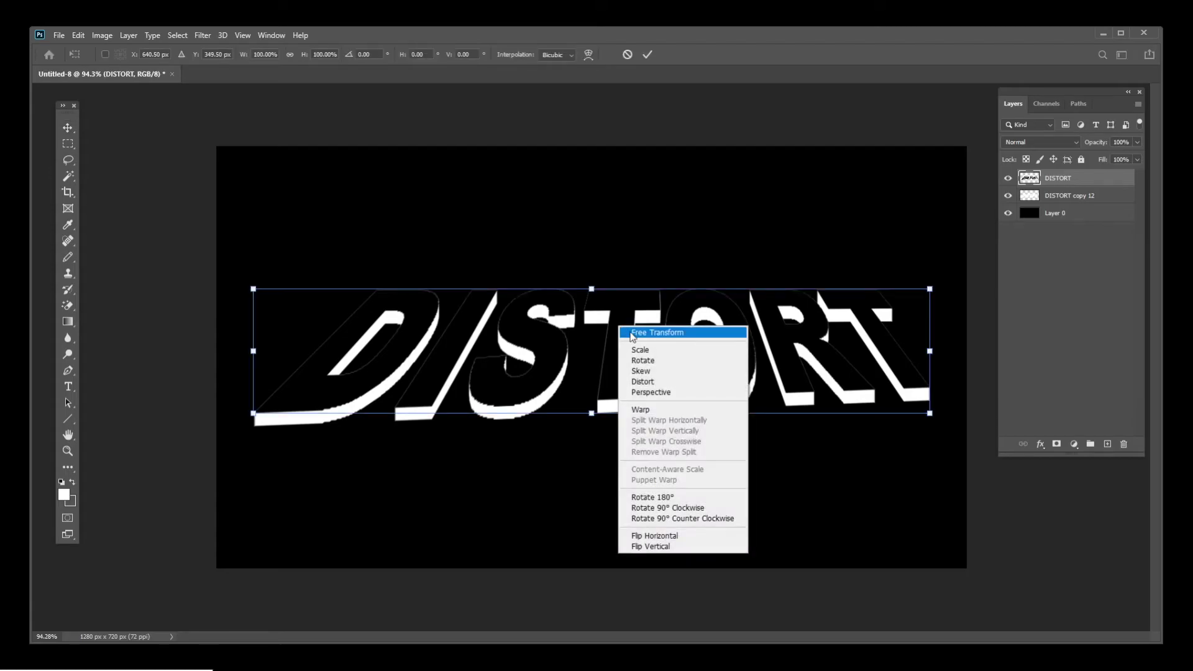
pyautogui.click(661, 371)
pyautogui.moveTo(931, 418)
pyautogui.mouseDown()
pyautogui.moveTo(832, 428)
pyautogui.moveTo(923, 444)
pyautogui.moveTo(928, 366)
pyautogui.moveTo(912, 410)
pyautogui.moveTo(928, 412)
pyautogui.mouseUp()
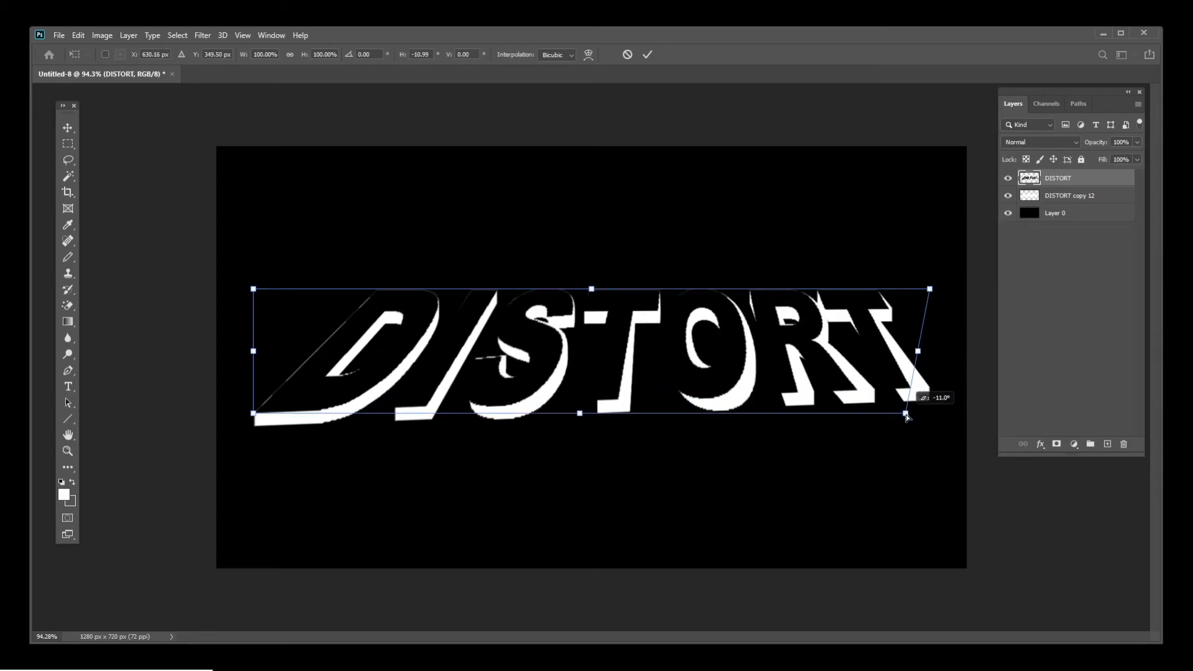
pyautogui.press('Return')
# - Delete DISTORT copy 12 and skew the DISTORT text downward from its bottom-right handle
pyautogui.click(1044, 196)
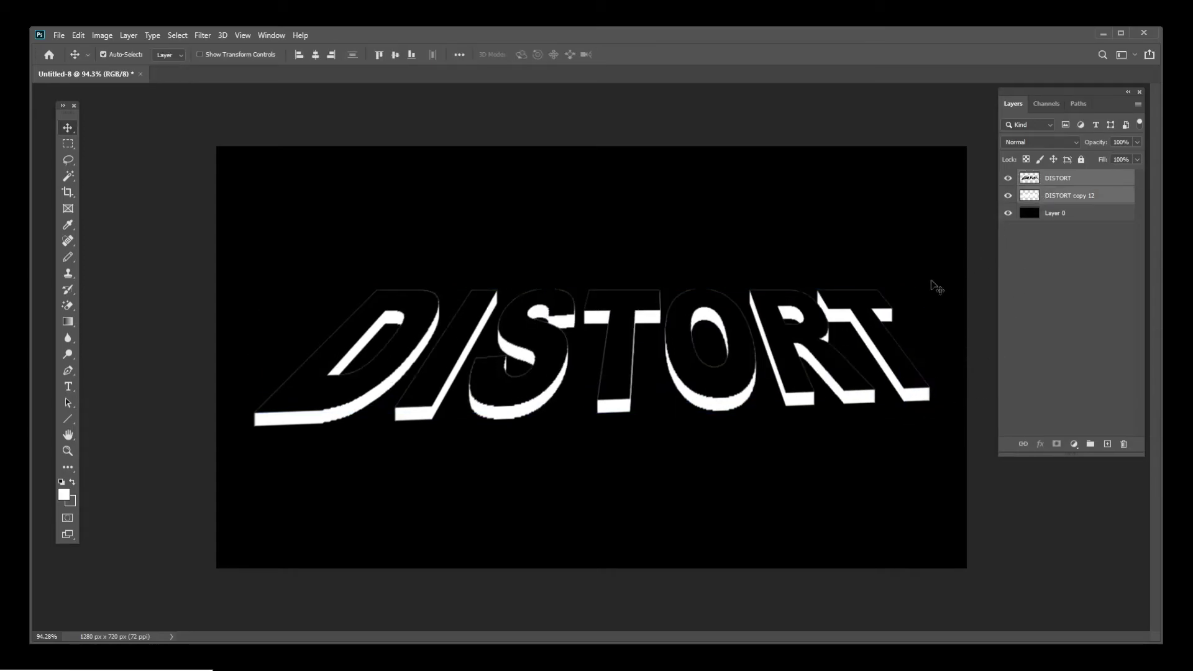
pyautogui.press('Delete')
pyautogui.hotkey('ctrl', 't')
pyautogui.rightClick(680, 357)
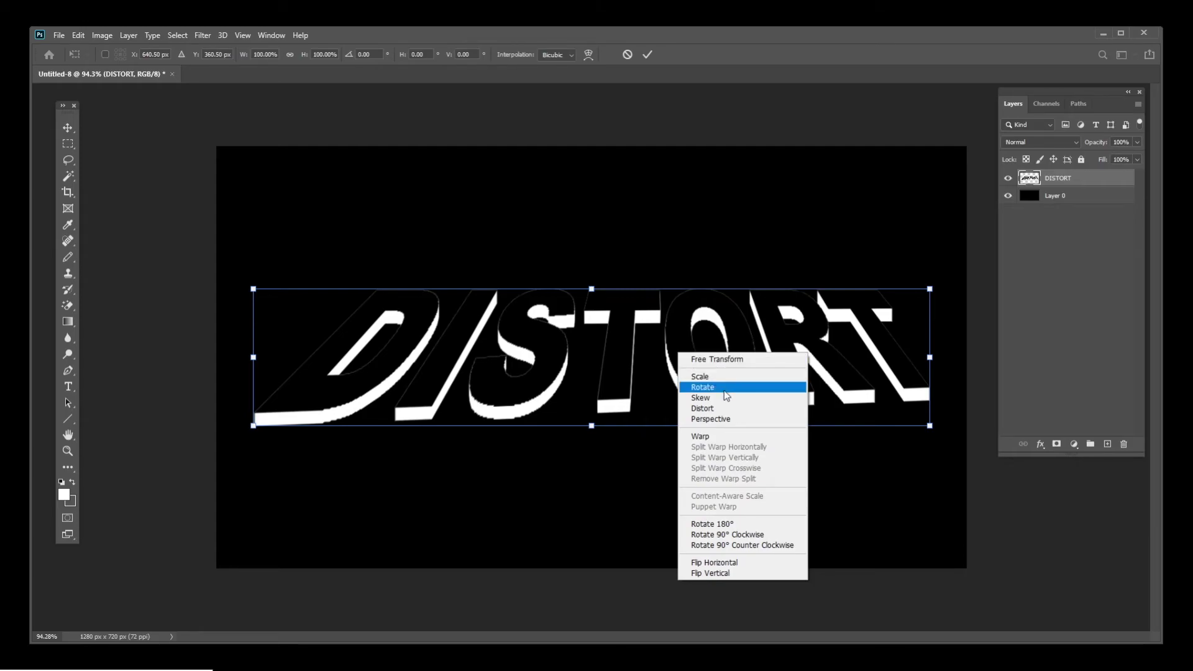
pyautogui.click(700, 397)
pyautogui.moveTo(930, 427); pyautogui.dragTo(919, 357)
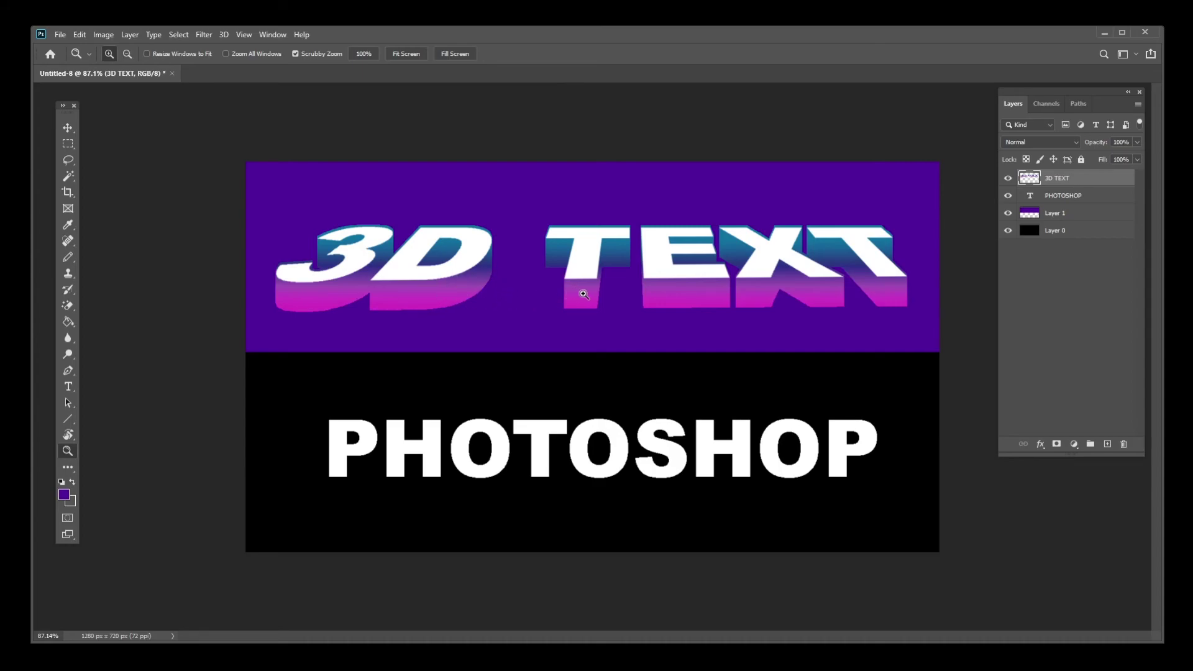
# - Inspect the extrusion by toggling the 3D TEXT layer, then select 3D TEXT copy 30
pyautogui.press('v')
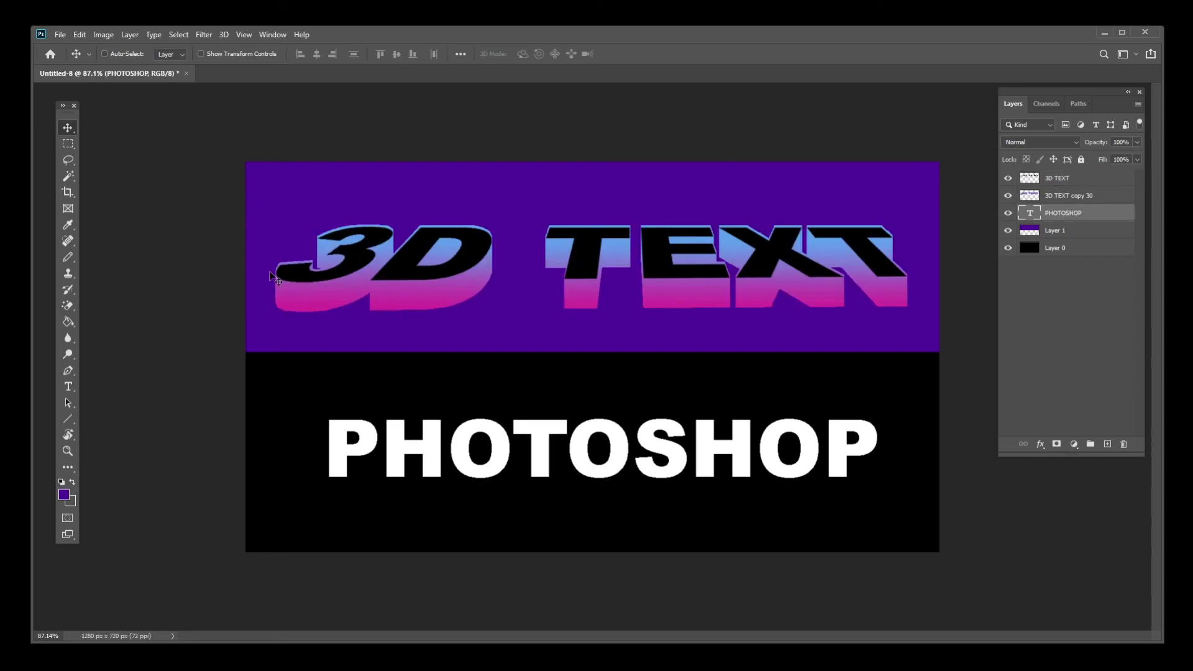
pyautogui.hotkey('ctrl', 'z')
pyautogui.click(1007, 179)
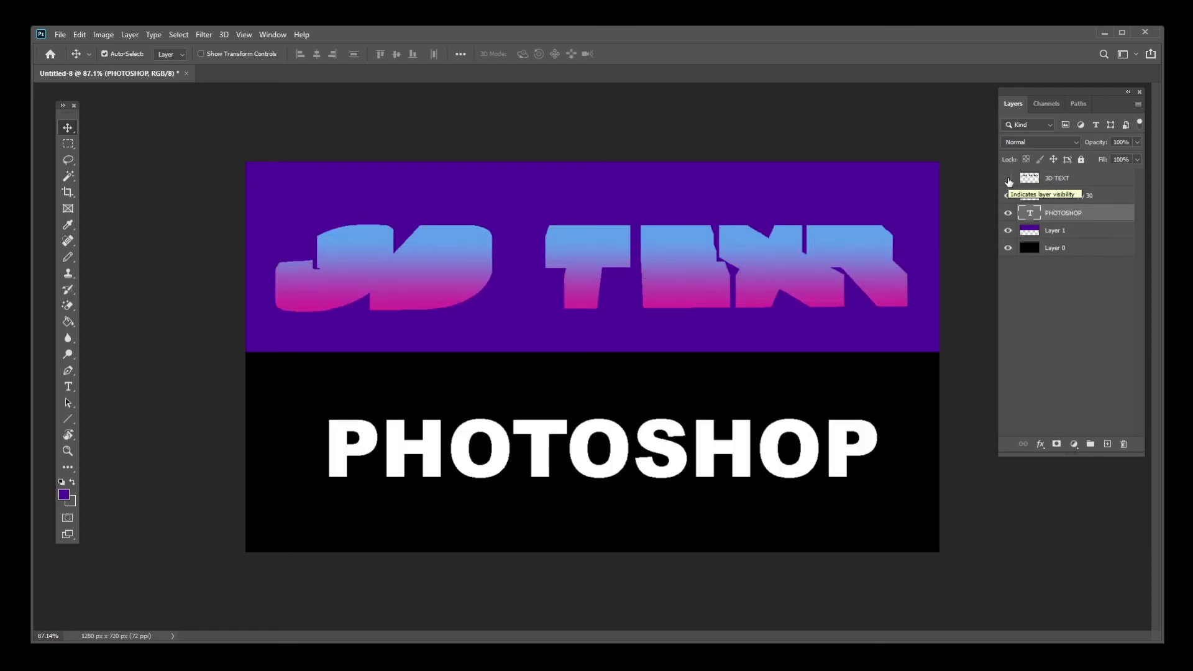
pyautogui.click(1008, 179)
pyautogui.moveTo(766, 247); pyautogui.dragTo(766, 282)
pyautogui.hotkey('ctrl', 'z')
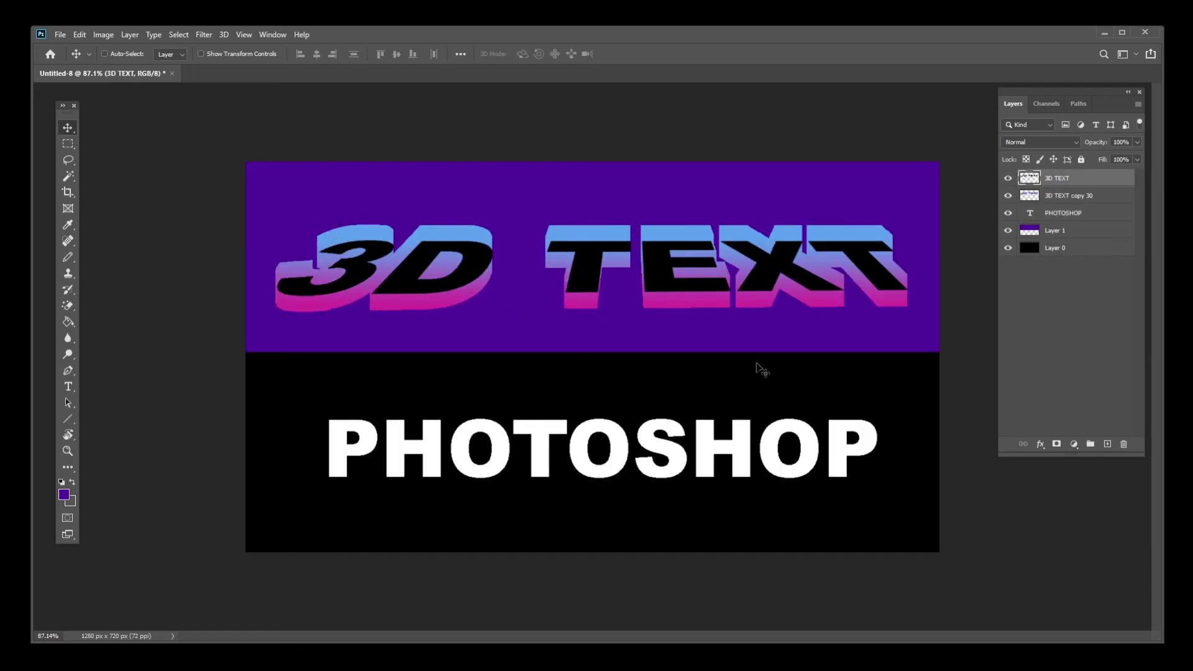
pyautogui.click(1048, 196)
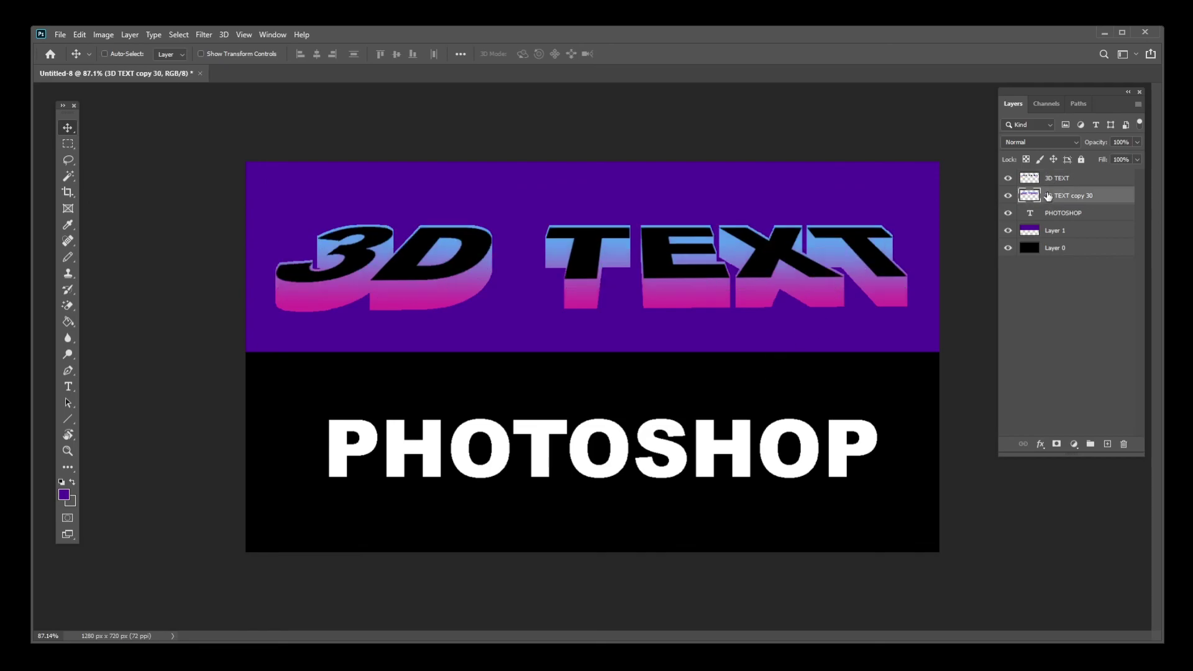
pyautogui.hotkey('ctrl', 'i')
pyautogui.hotkey('ctrl', 'z')
# - Set Hue/Saturation Hue to -67 on the 3D TEXT copy 30 extrusion
pyautogui.click(103, 34)
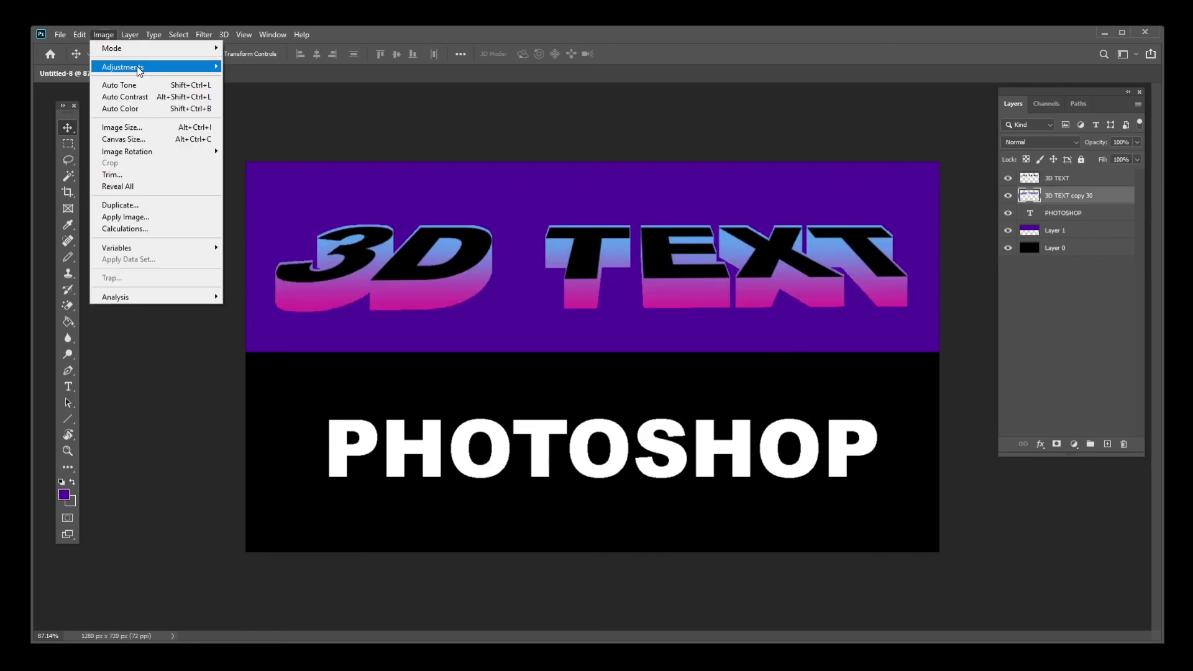
pyautogui.click(267, 140)
pyautogui.moveTo(663, 425); pyautogui.dragTo(631, 423)
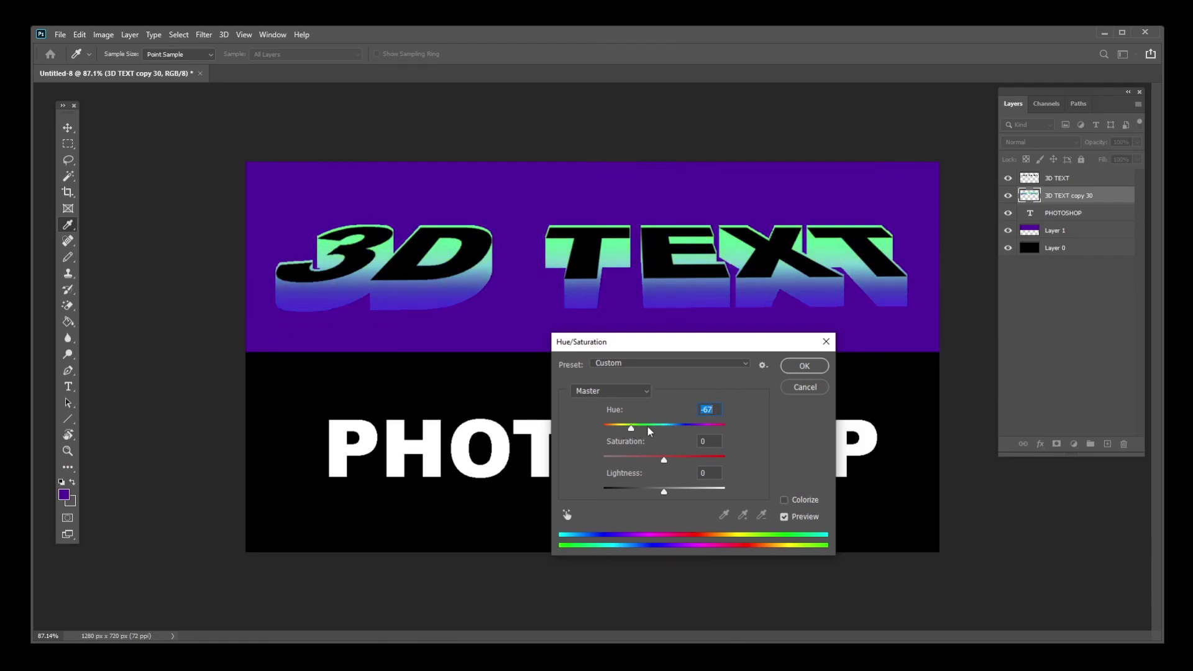